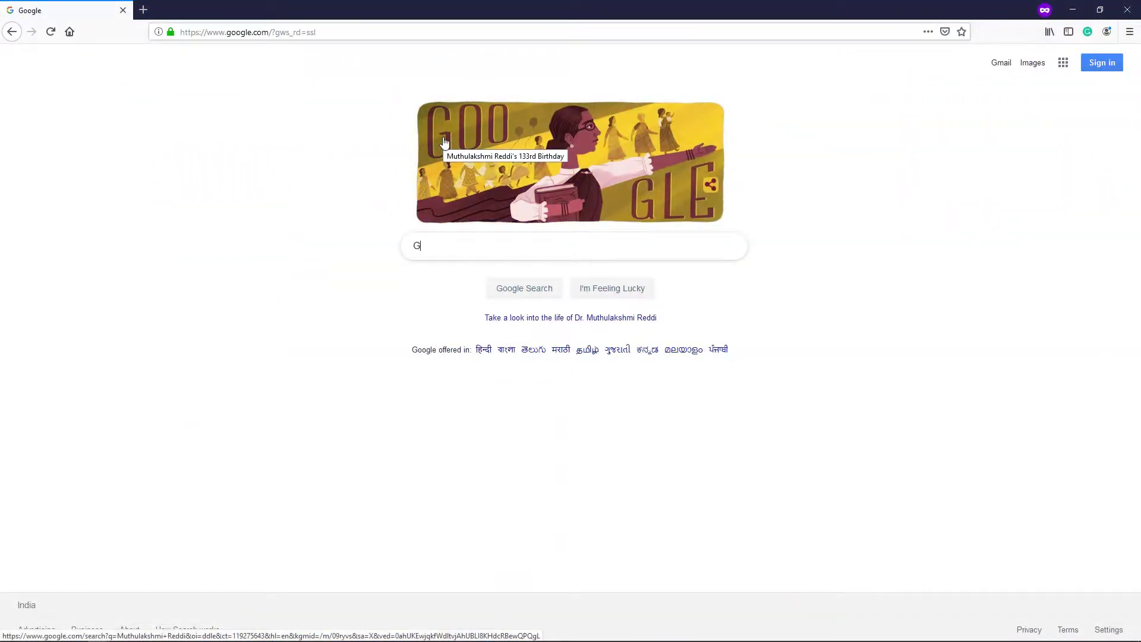
- Type 'GIF memes' into the Google search box in Firefox
{"action": "type", "text": "IF memes"}
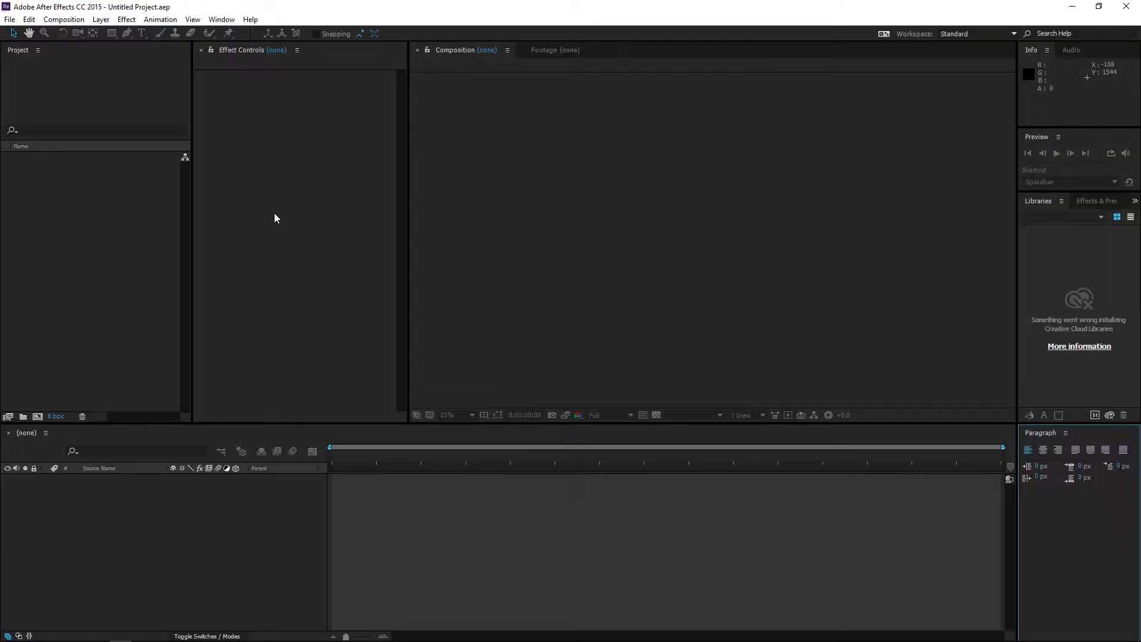
{"action": "left_click", "coordinate": [14, 22]}
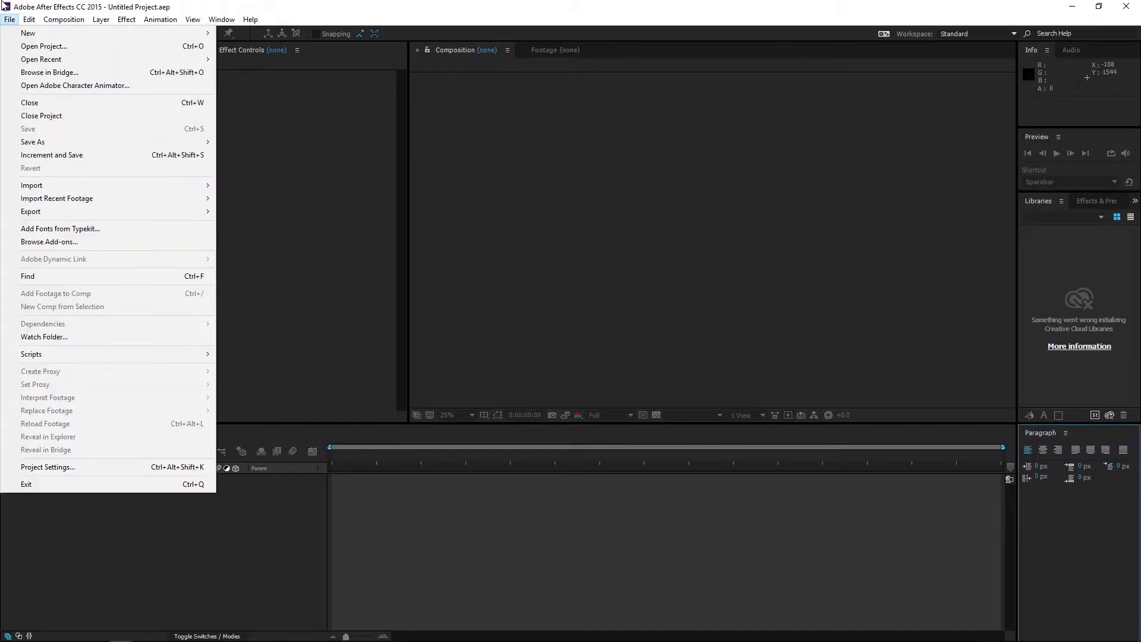
{"action": "mouse_move", "coordinate": [29, 186]}
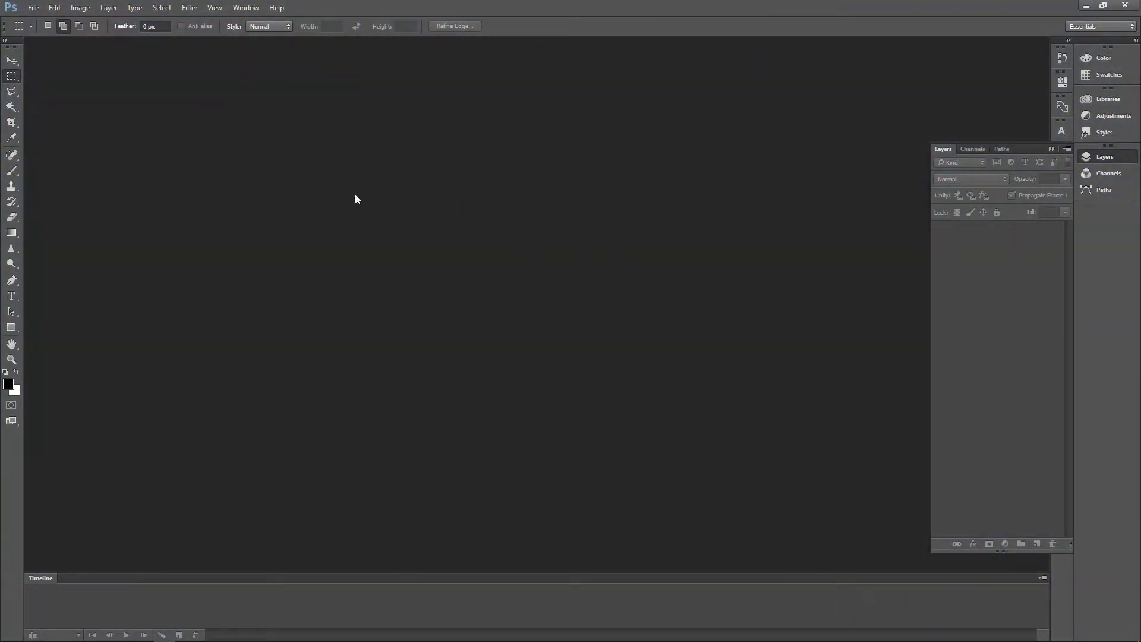
- Start File > Import > Video Frames to Layers to browse for the video
{"action": "left_click", "coordinate": [33, 9]}
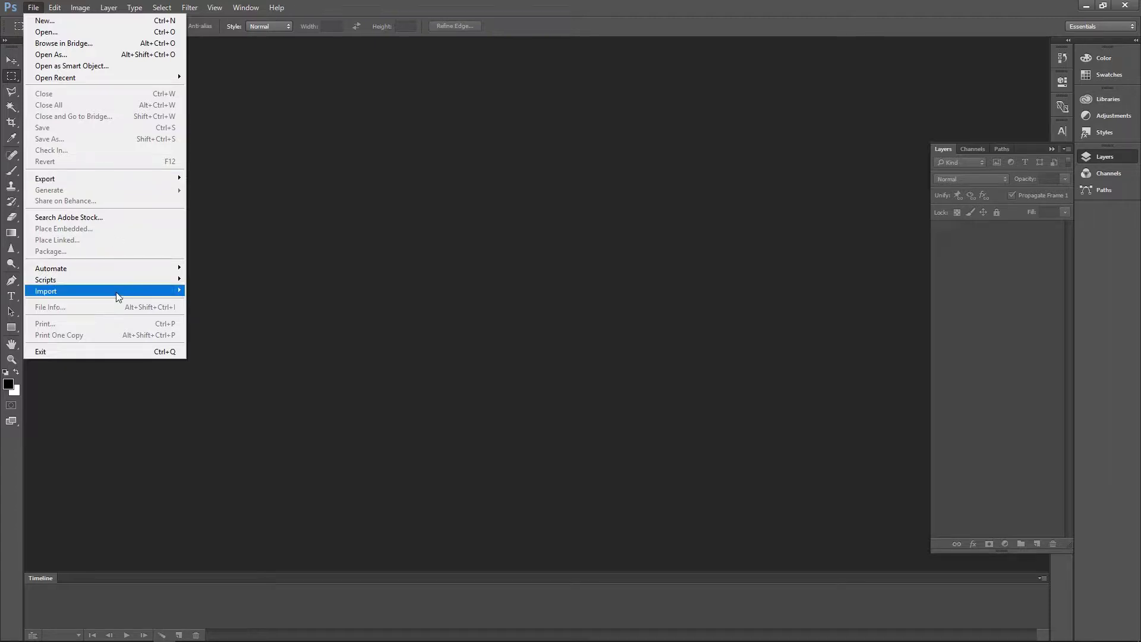
{"action": "mouse_move", "coordinate": [118, 295]}
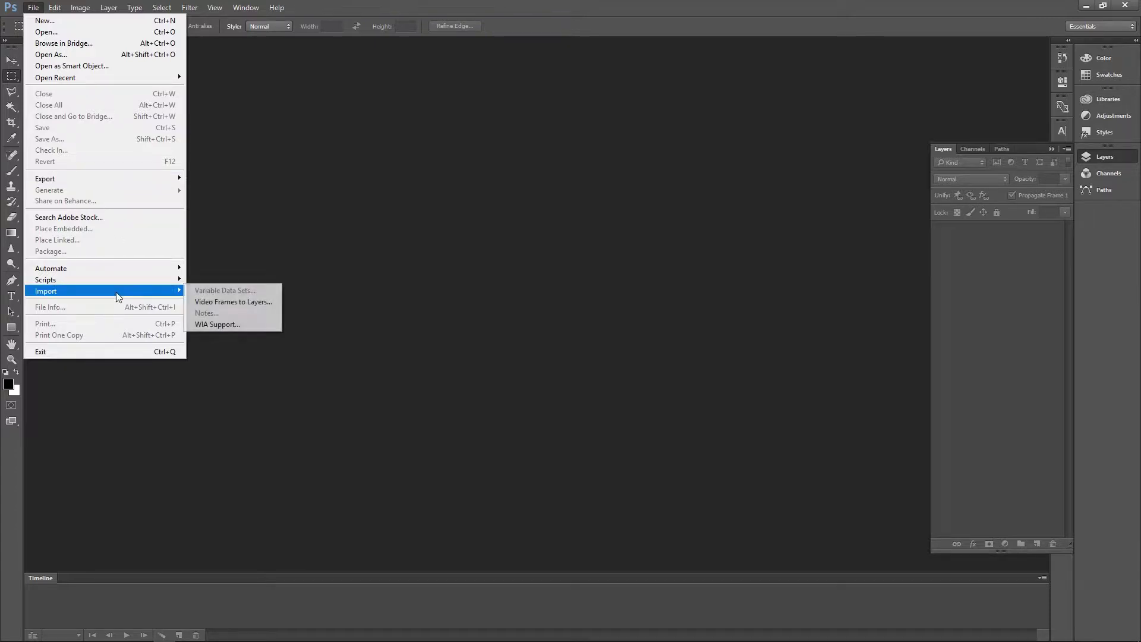
{"action": "left_click", "coordinate": [230, 304]}
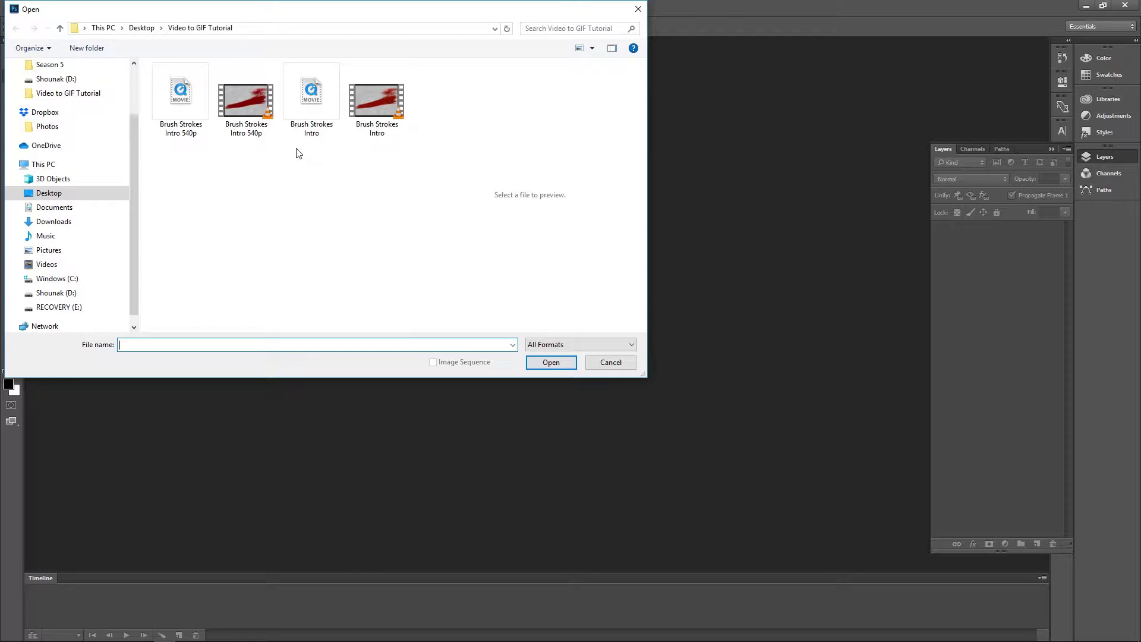
- Open the Brush Strokes Intro 540p video for import as layers
{"action": "left_click", "coordinate": [247, 136]}
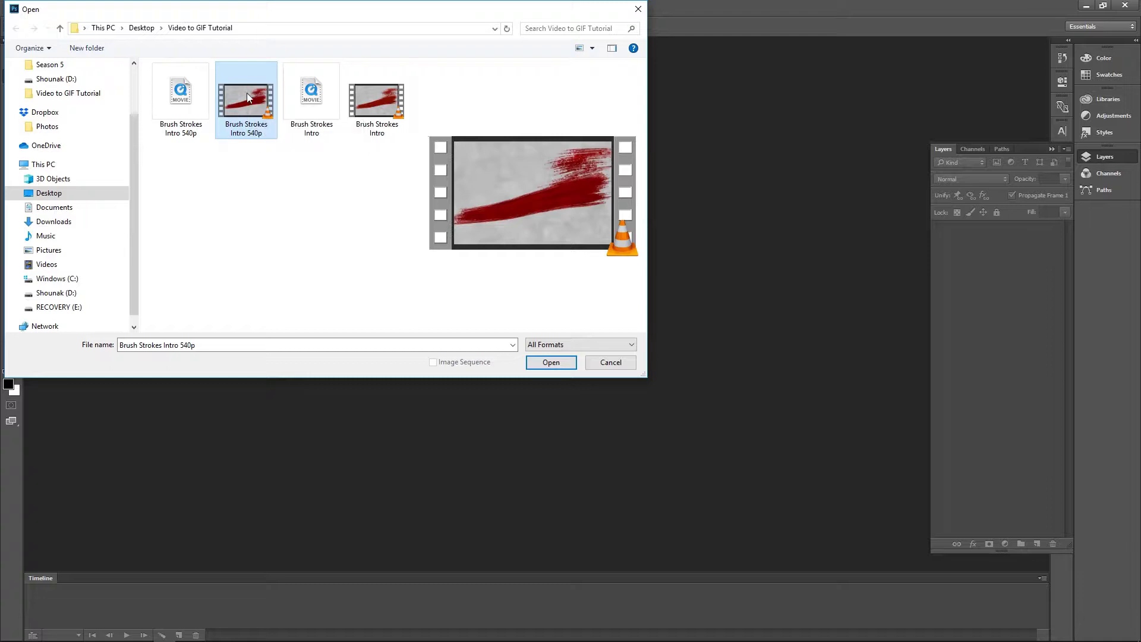
{"action": "left_click", "coordinate": [558, 361]}
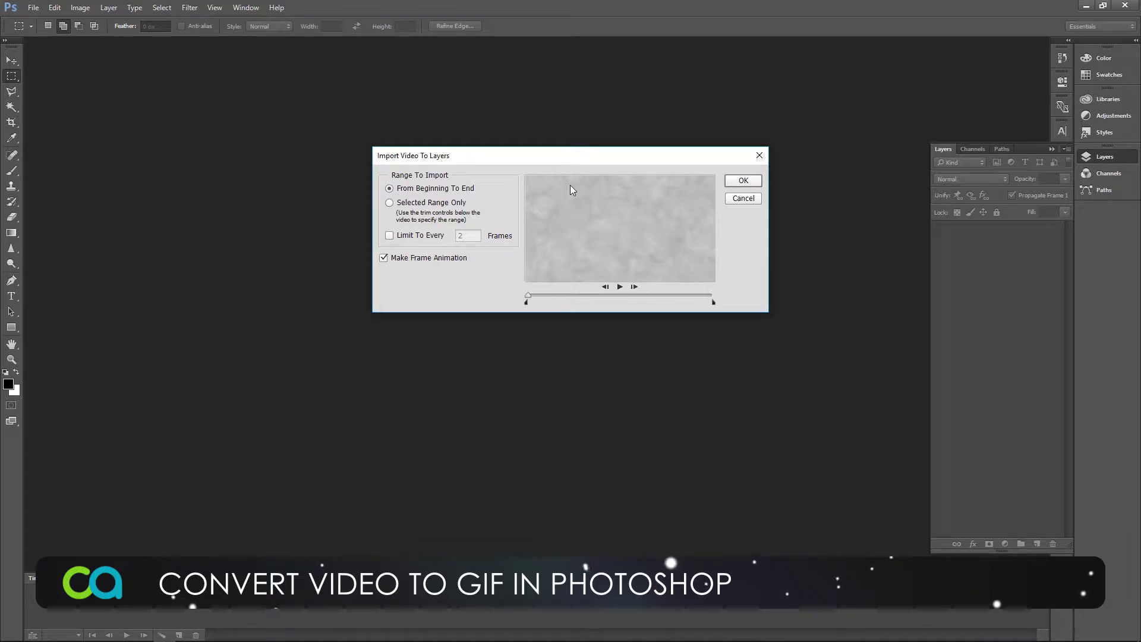
- Import a trimmed, previewed range of the video, limited to every few frames, as layers
{"action": "left_click", "coordinate": [394, 204]}
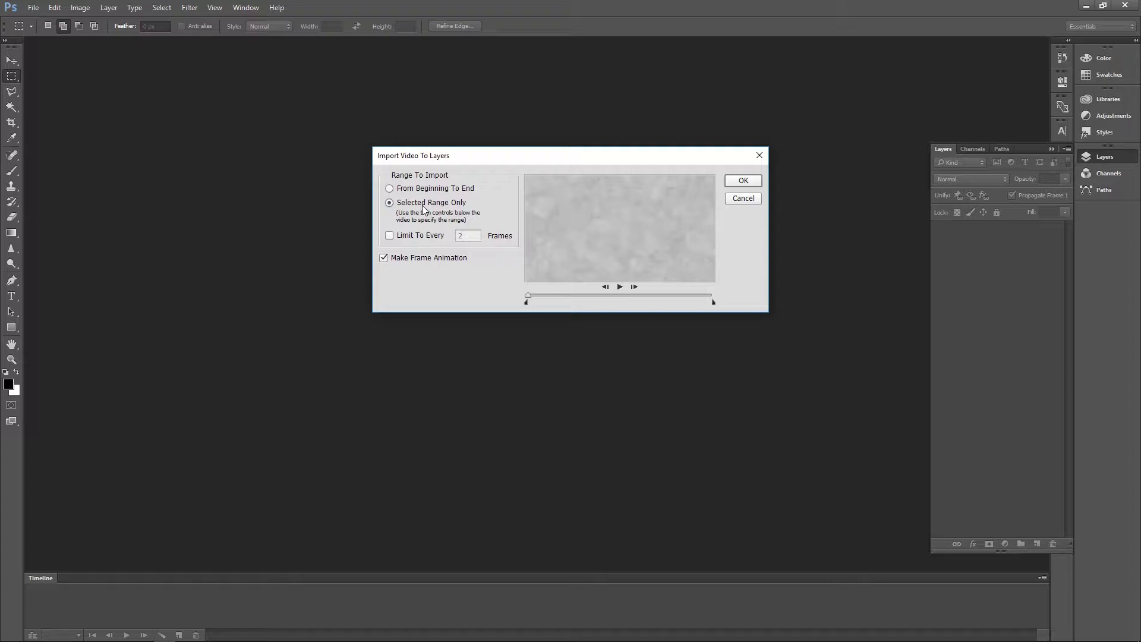
{"action": "mouse_move", "coordinate": [713, 302]}
{"action": "left_mouse_down"}
{"action": "mouse_move", "coordinate": [639, 302]}
{"action": "mouse_move", "coordinate": [713, 303]}
{"action": "mouse_move", "coordinate": [665, 301]}
{"action": "mouse_move", "coordinate": [675, 302]}
{"action": "left_mouse_up"}
{"action": "mouse_move", "coordinate": [525, 303]}
{"action": "left_mouse_down"}
{"action": "mouse_move", "coordinate": [576, 300]}
{"action": "mouse_move", "coordinate": [558, 302]}
{"action": "left_mouse_up"}
{"action": "left_click", "coordinate": [675, 302]}
{"action": "left_click_drag", "start_coordinate": [675, 302], "coordinate": [644, 302]}
{"action": "left_click", "coordinate": [619, 286]}
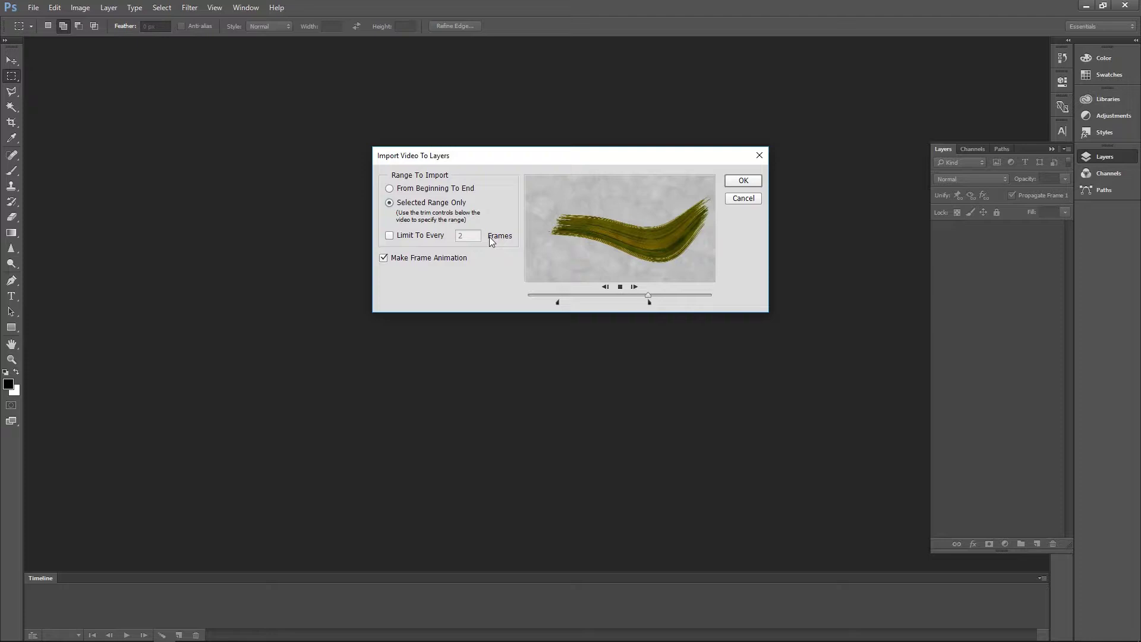
{"action": "left_click", "coordinate": [390, 235]}
{"action": "left_click", "coordinate": [742, 181]}
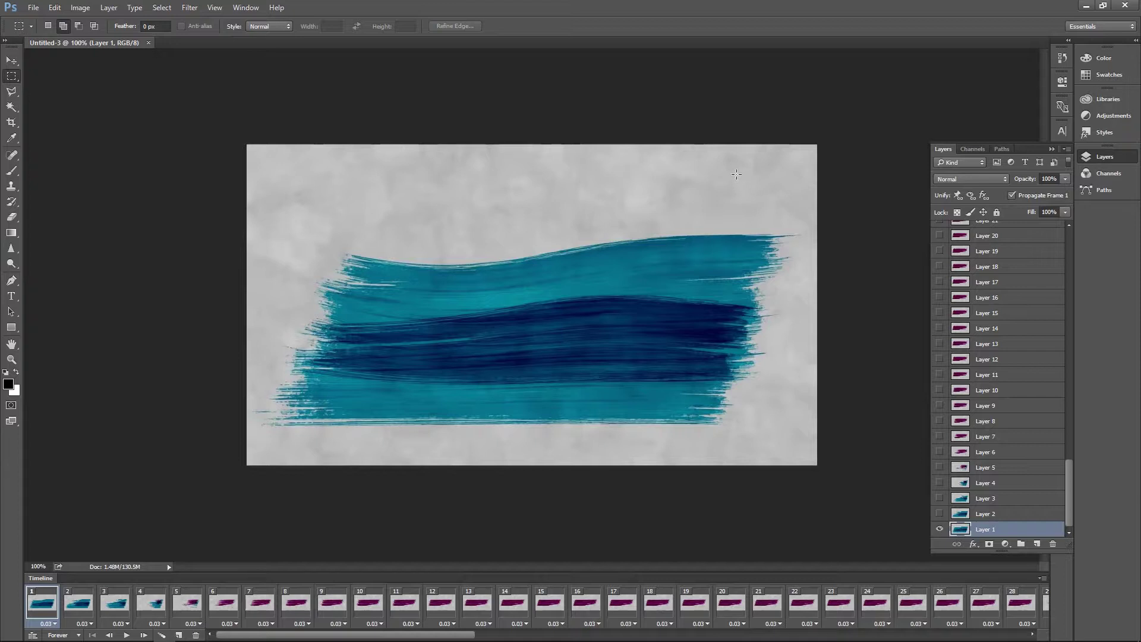
- Play the frame animation through to the final purple brush stroke, then stop it
{"action": "mouse_move", "coordinate": [230, 635]}
{"action": "left_mouse_down"}
{"action": "mouse_move", "coordinate": [265, 637]}
{"action": "mouse_move", "coordinate": [214, 636]}
{"action": "left_mouse_up"}
{"action": "left_click", "coordinate": [127, 635]}
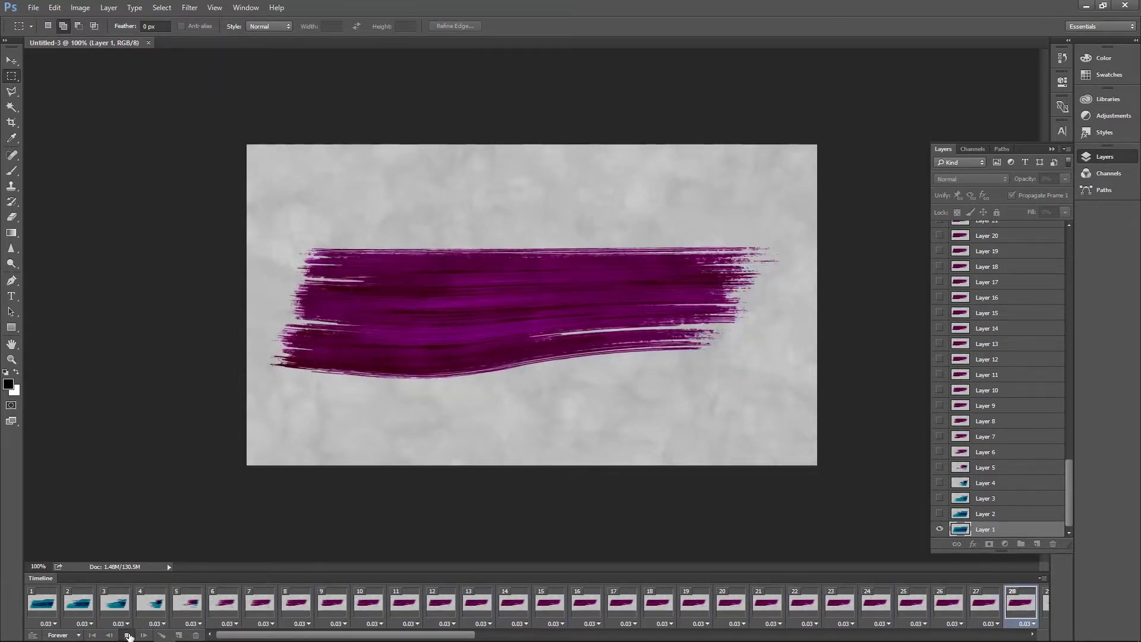
{"action": "left_click", "coordinate": [127, 635]}
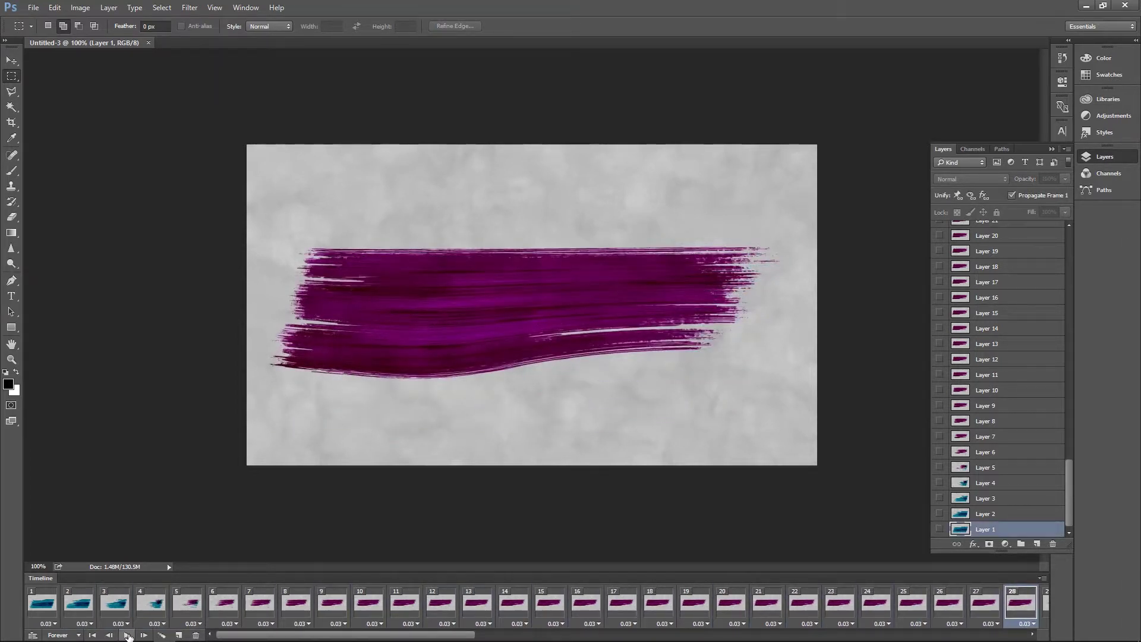
{"action": "left_click", "coordinate": [34, 8]}
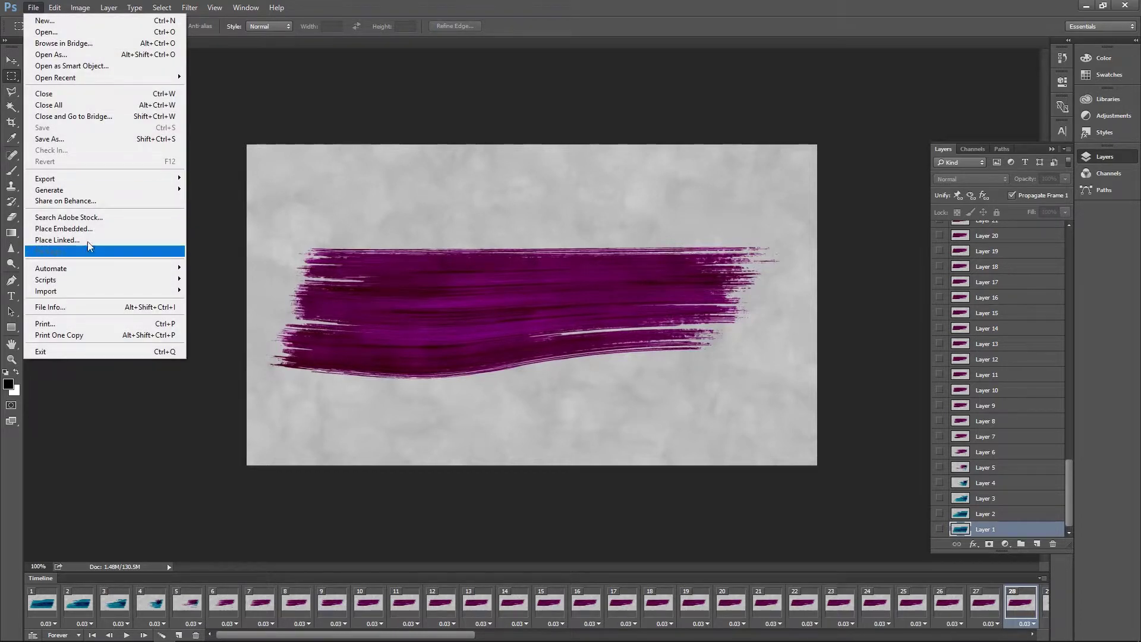
- Open Save for Web with GIF output, trying Grayscale before returning to Selective reduction
{"action": "mouse_move", "coordinate": [132, 183]}
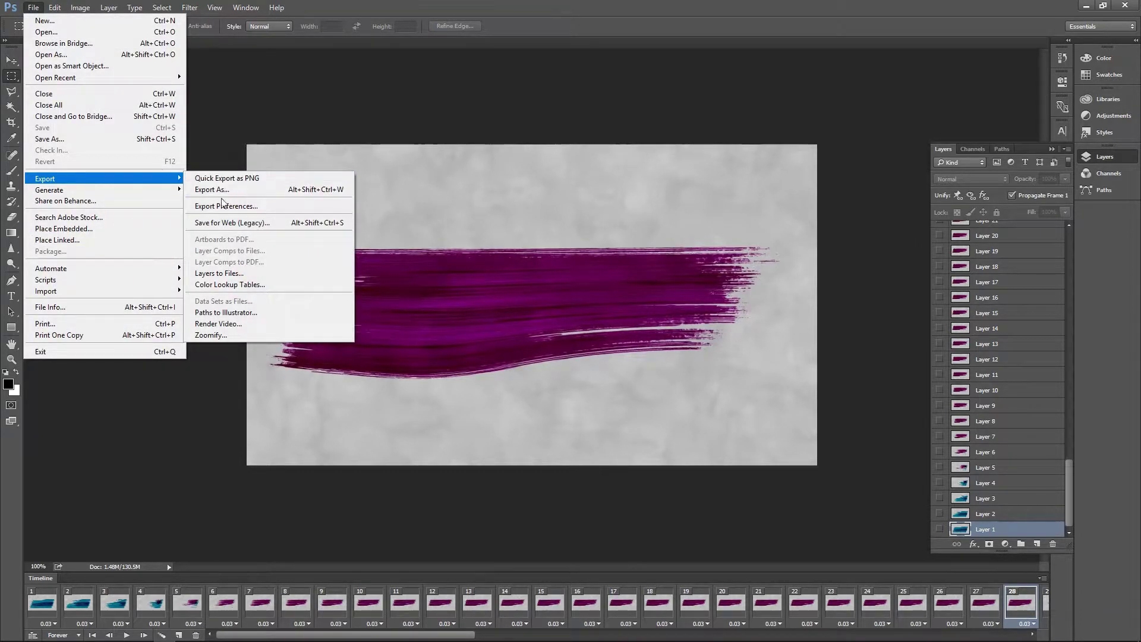
{"action": "left_click", "coordinate": [220, 223]}
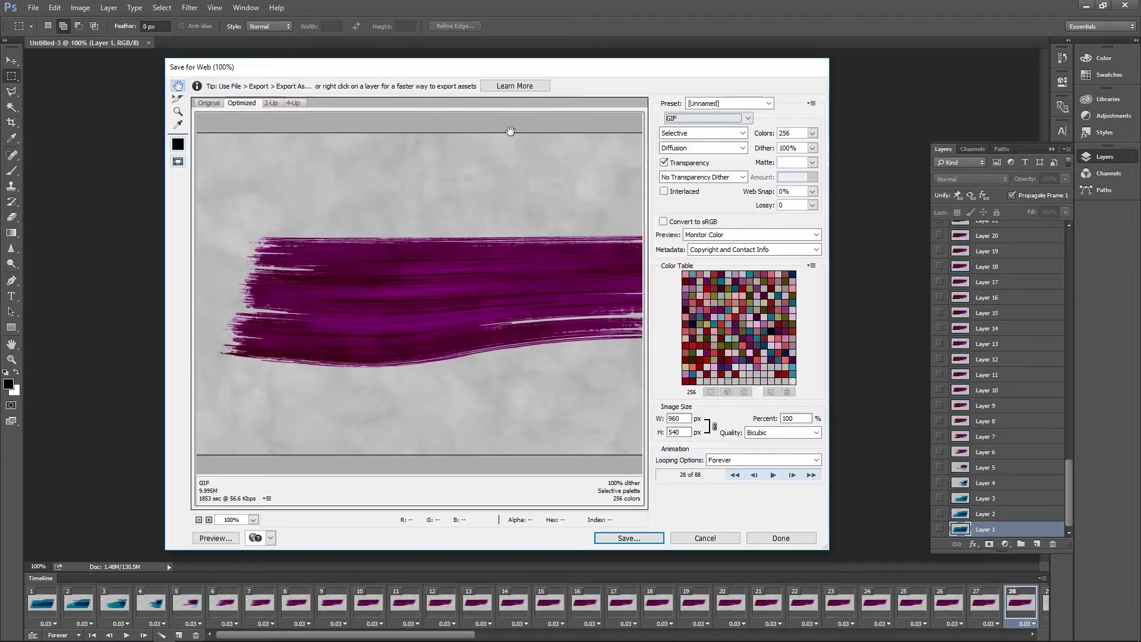
{"action": "left_click", "coordinate": [683, 118]}
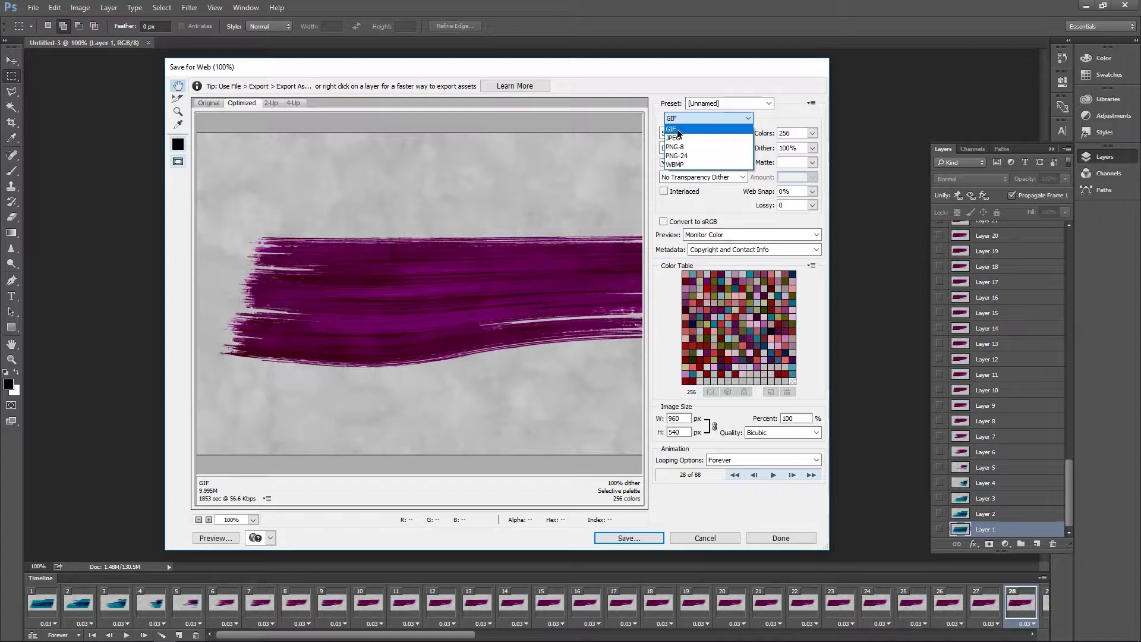
{"action": "left_click", "coordinate": [678, 129]}
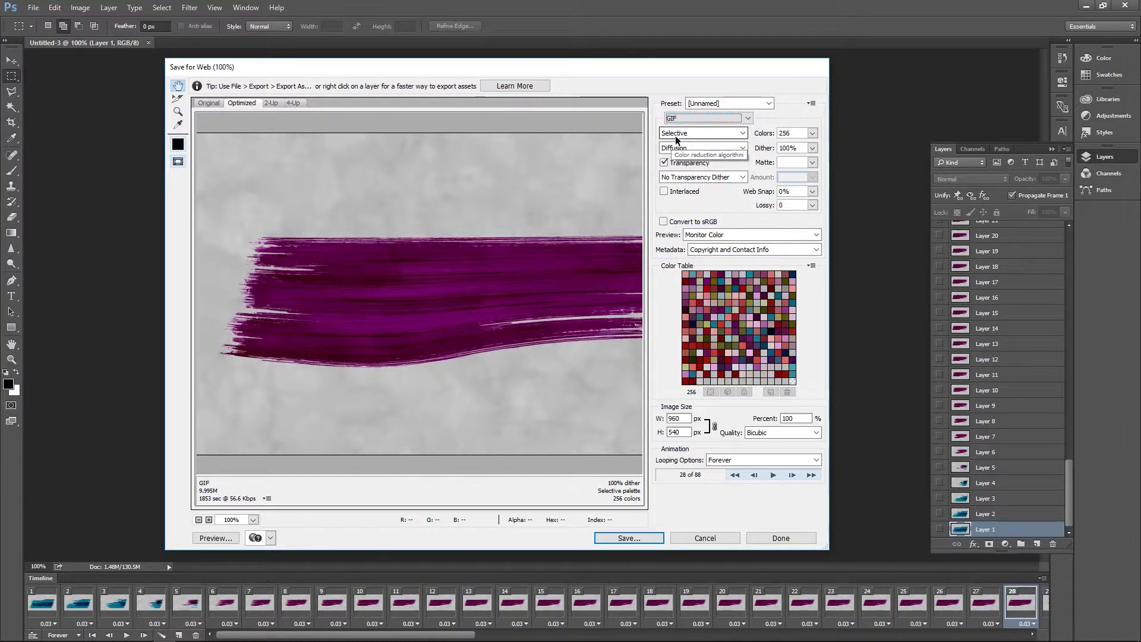
{"action": "left_click", "coordinate": [675, 136]}
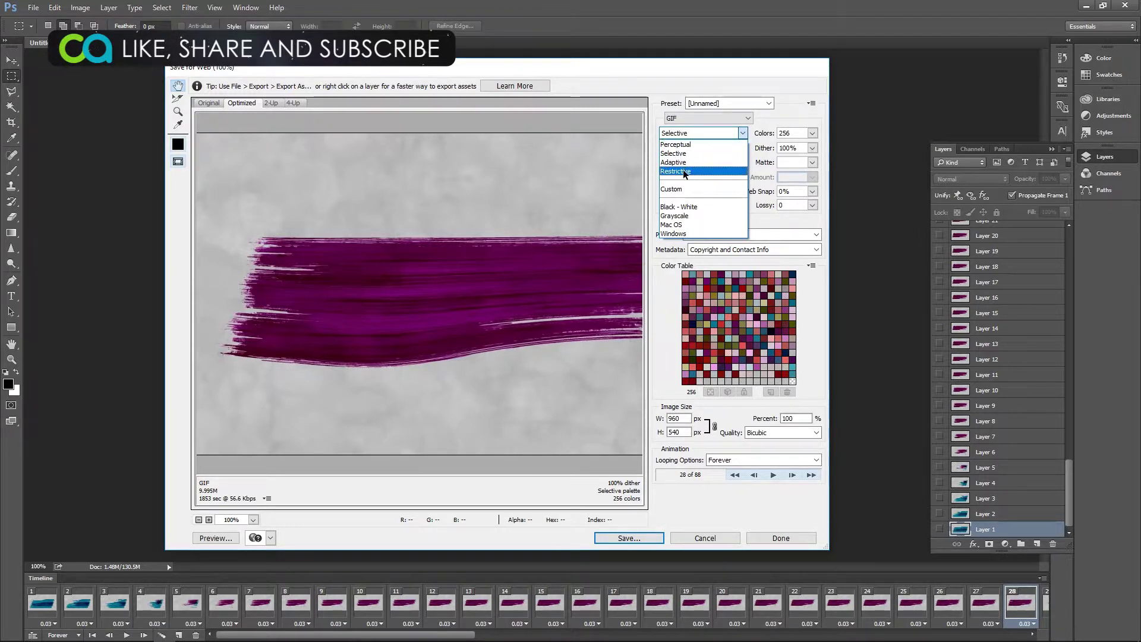
{"action": "left_click", "coordinate": [673, 217]}
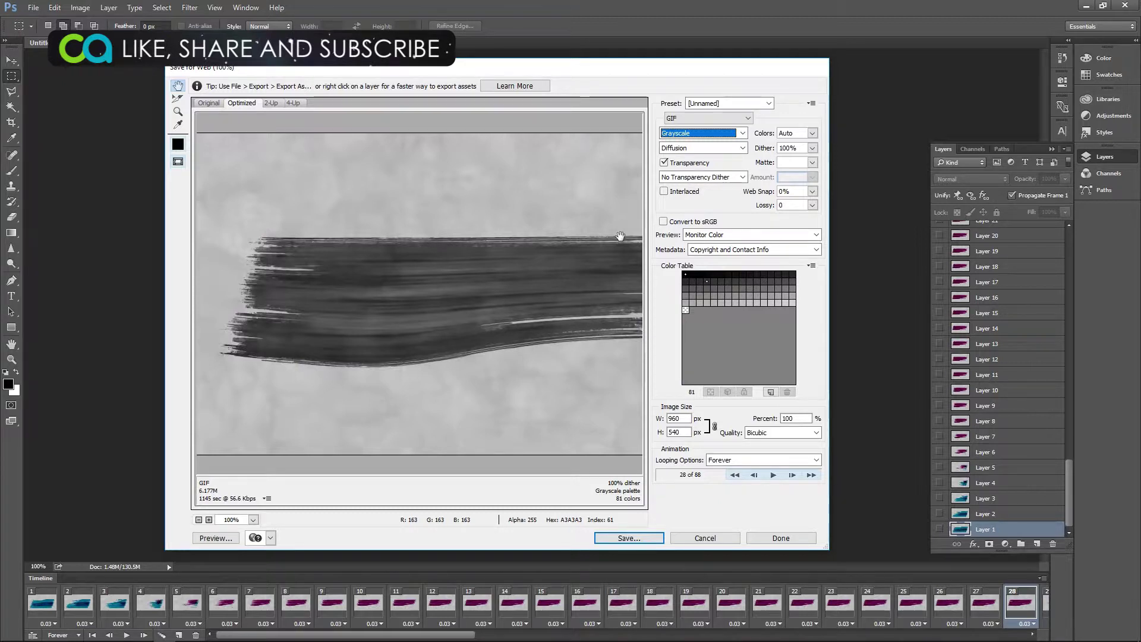
{"action": "left_click", "coordinate": [696, 134]}
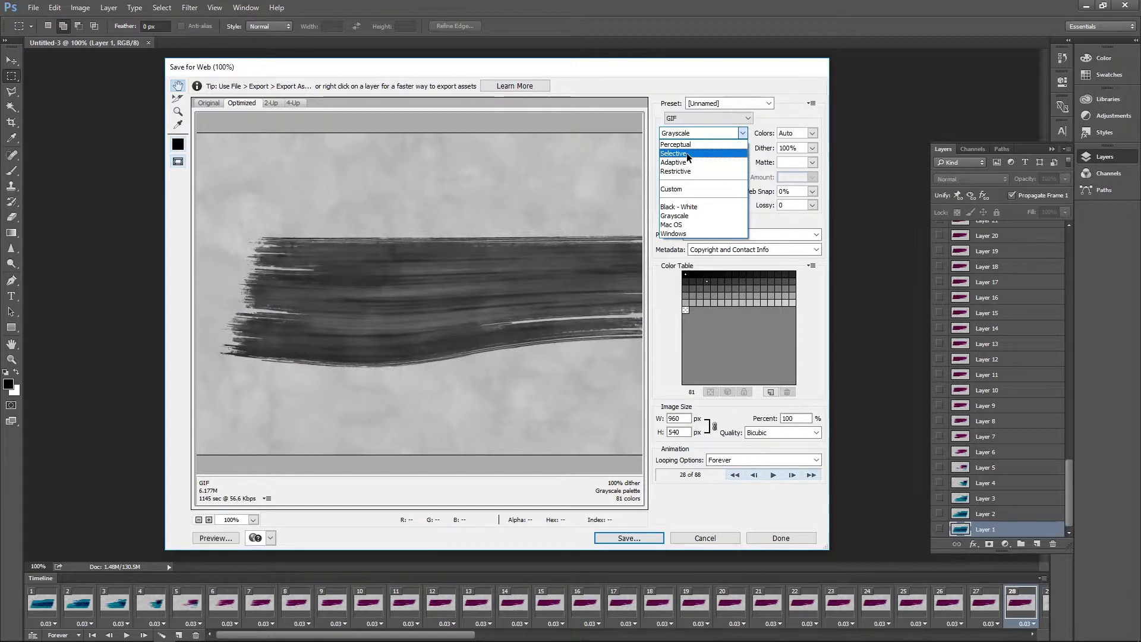
{"action": "left_click", "coordinate": [687, 152]}
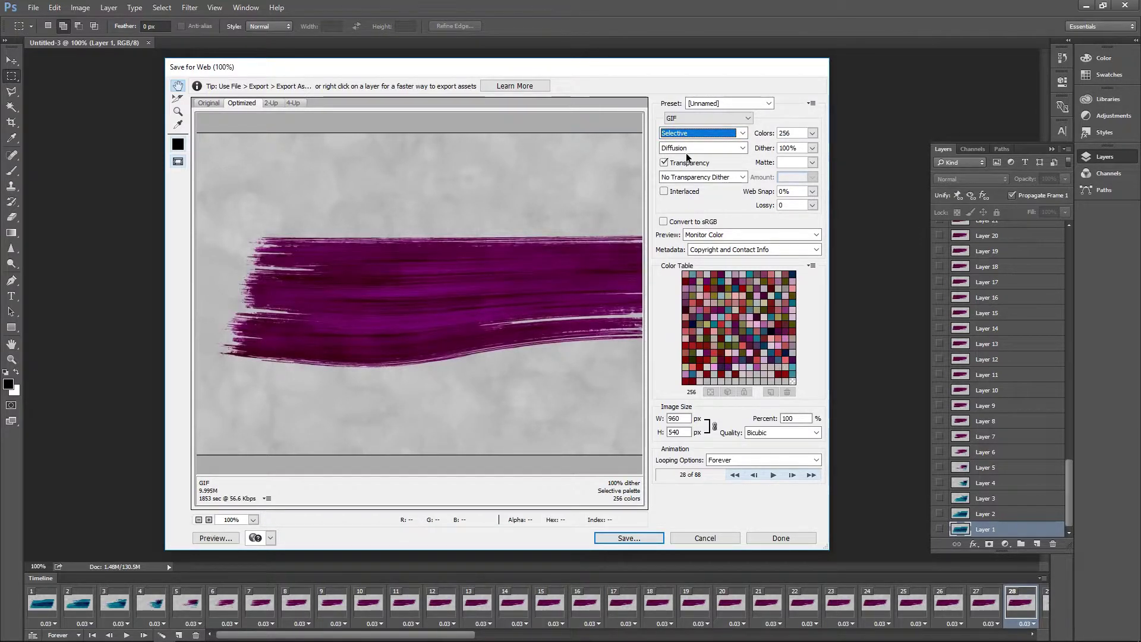
- Preview the animation at 128 colours, then restore the palette to 256 colours
{"action": "left_click", "coordinate": [812, 133]}
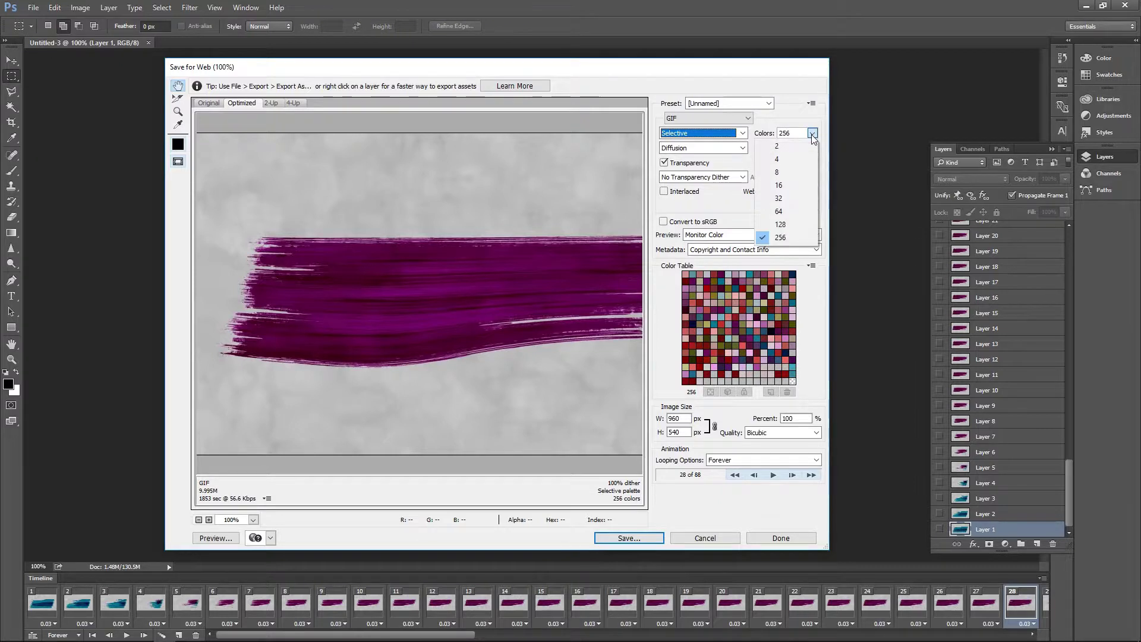
{"action": "left_click", "coordinate": [789, 224]}
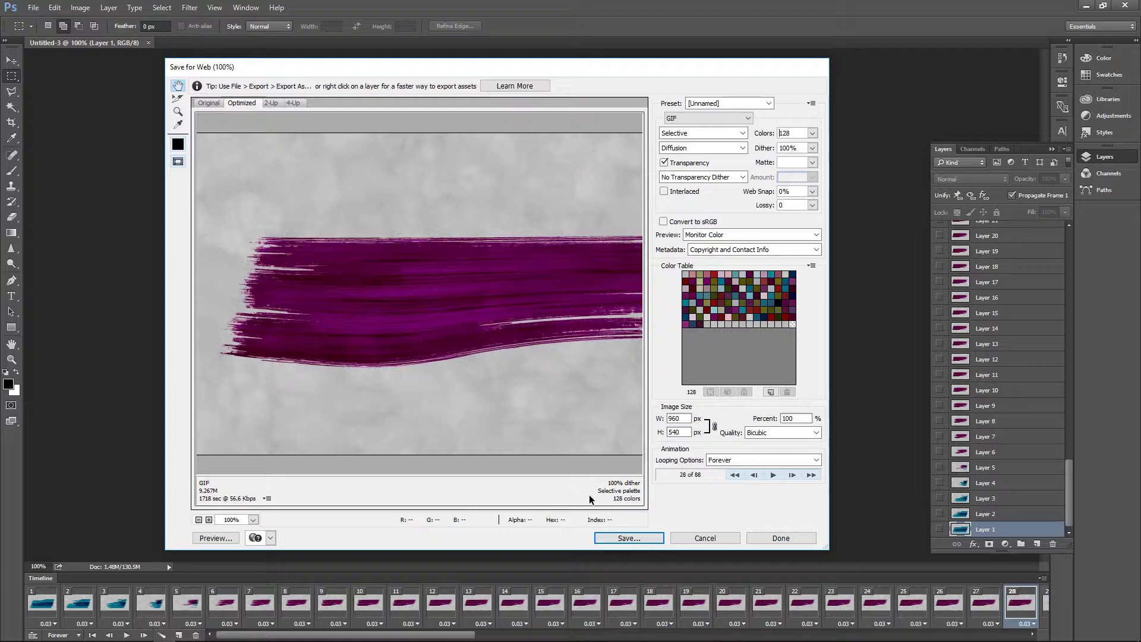
{"action": "left_click", "coordinate": [774, 474]}
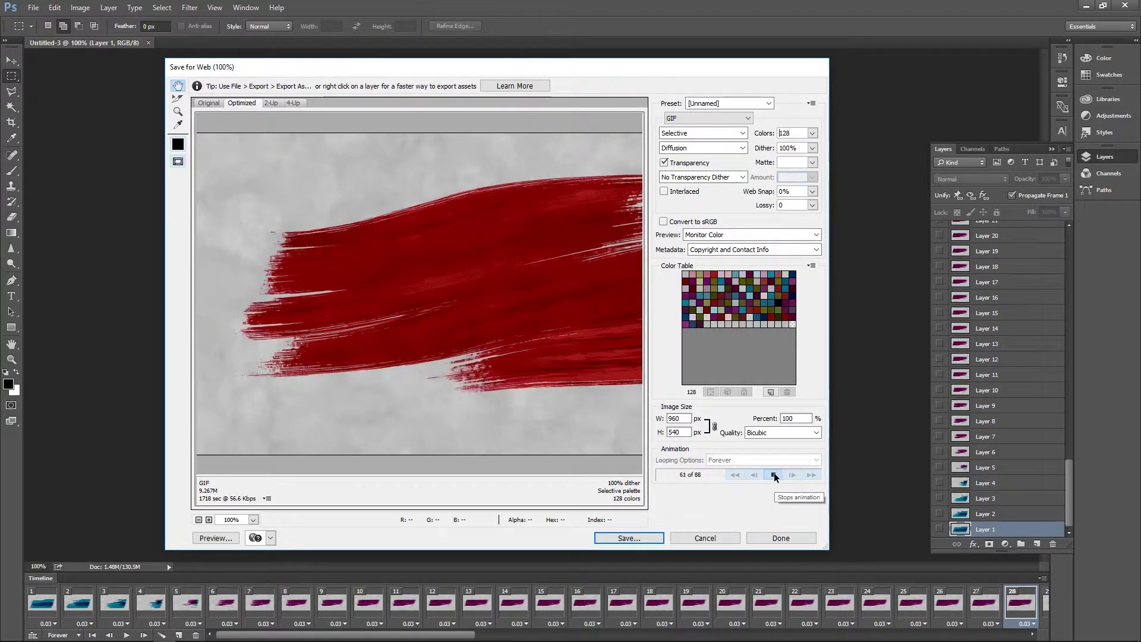
{"action": "left_click", "coordinate": [774, 474]}
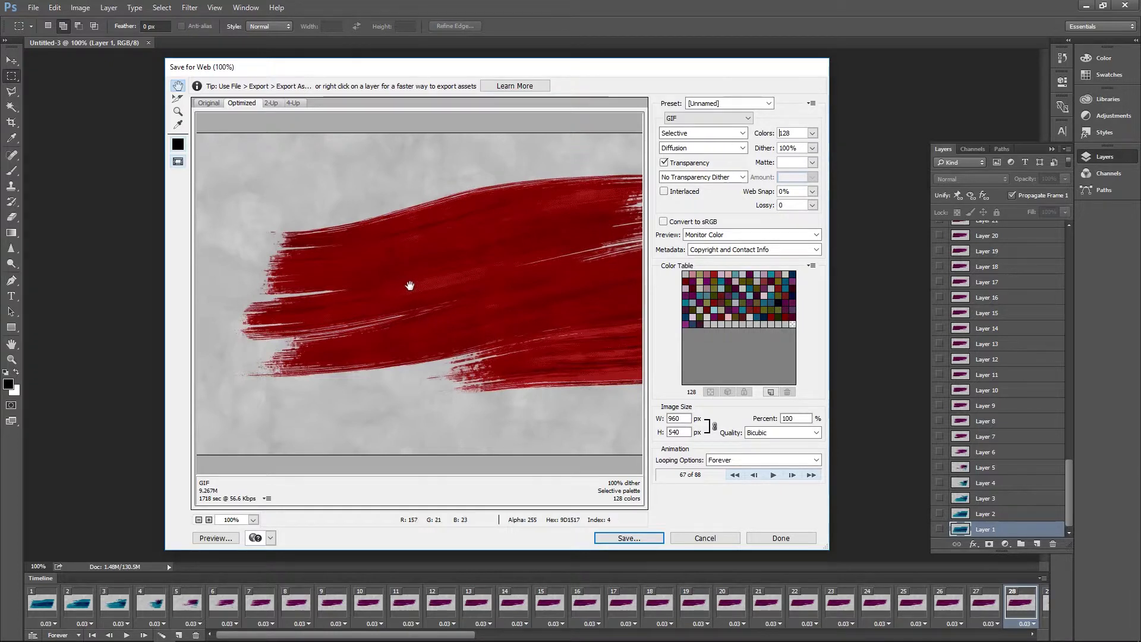
{"action": "left_click", "coordinate": [811, 133]}
{"action": "left_click", "coordinate": [785, 236]}
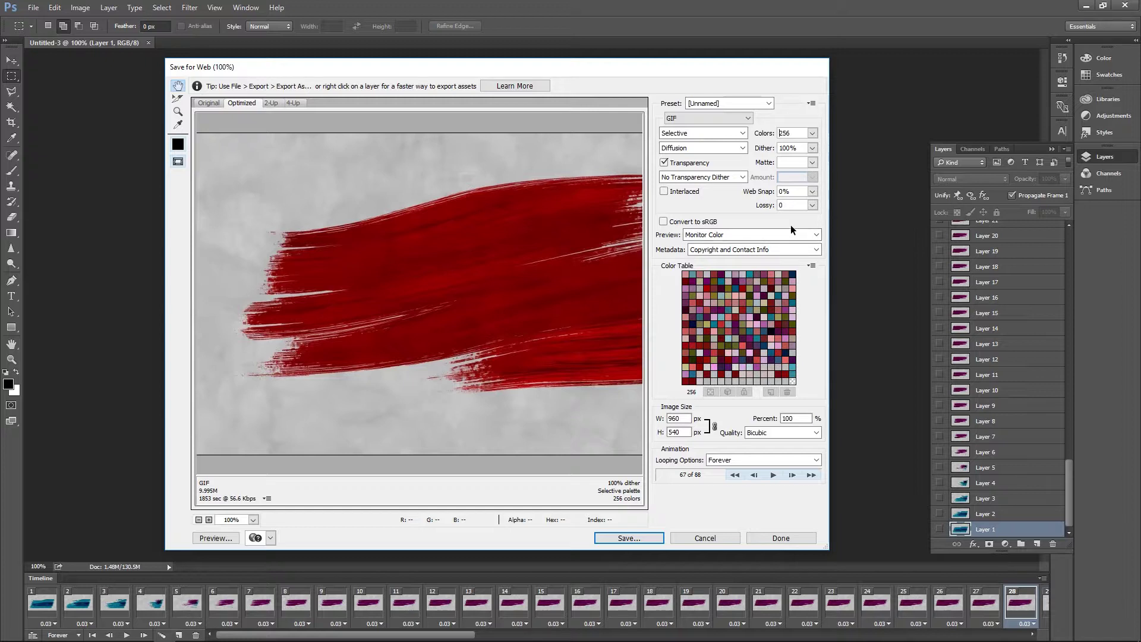
{"action": "left_click", "coordinate": [814, 133]}
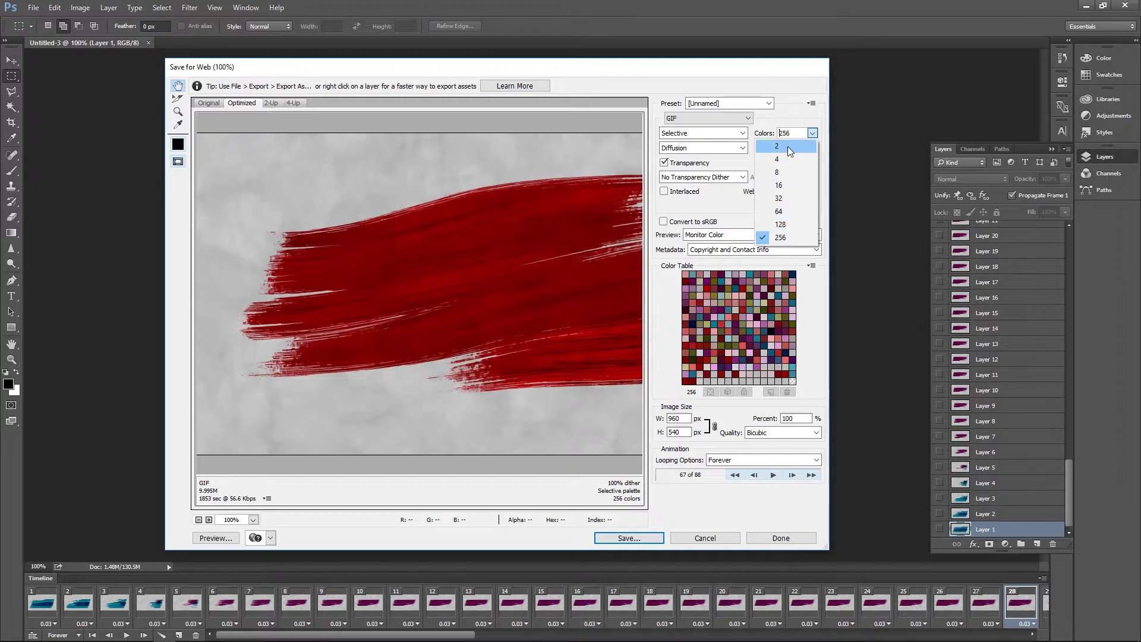
{"action": "left_click", "coordinate": [813, 134]}
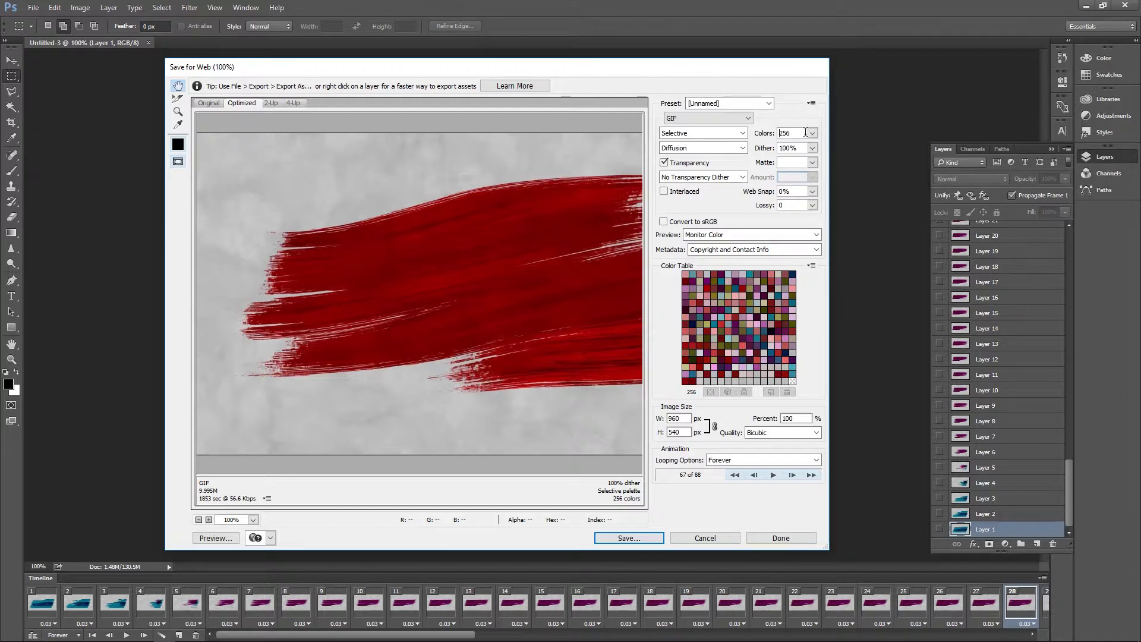
{"action": "left_click", "coordinate": [742, 149]}
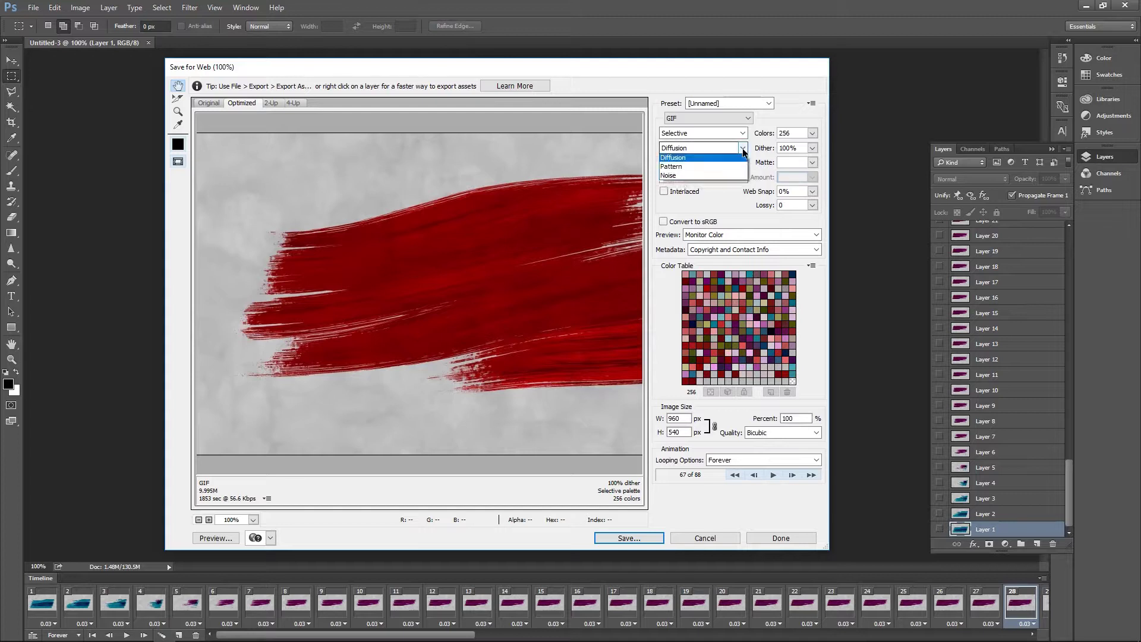
{"action": "left_click", "coordinate": [716, 148]}
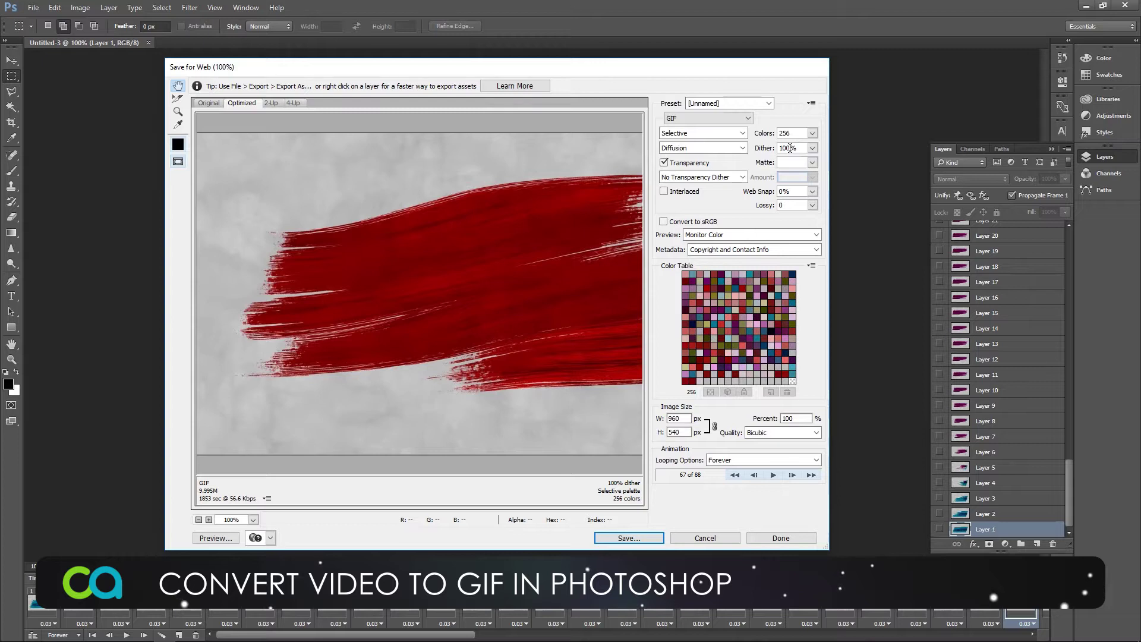
- Set the GIF dither to 50% and uncheck Transparency
{"action": "left_click", "coordinate": [769, 152]}
{"action": "type", "text": "50"}
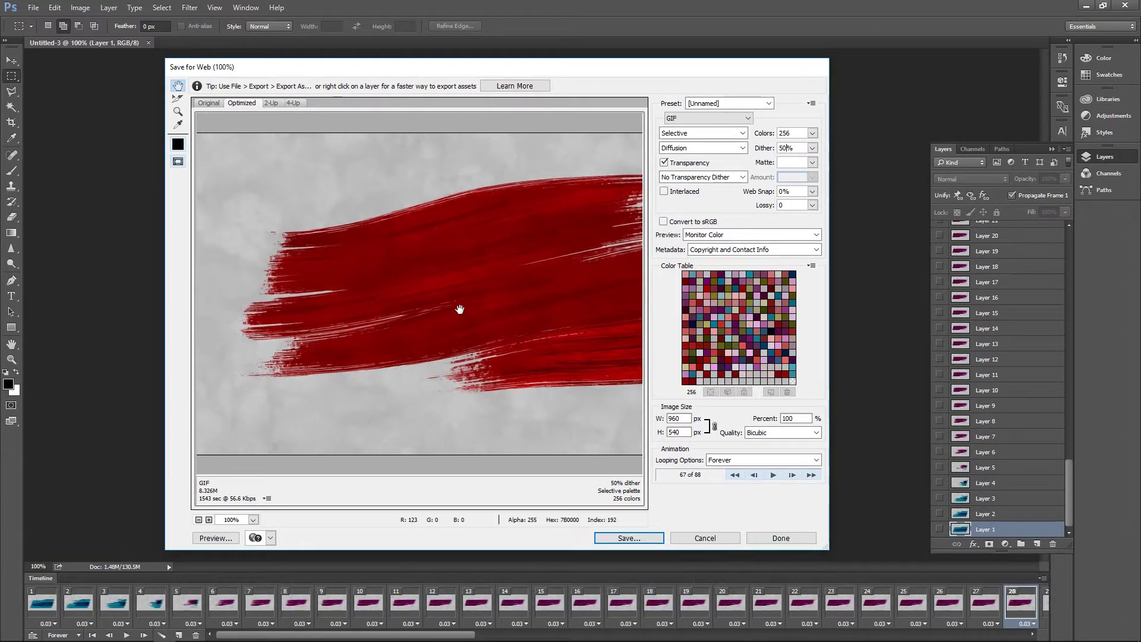
{"action": "left_click_drag", "start_coordinate": [494, 309], "coordinate": [437, 307]}
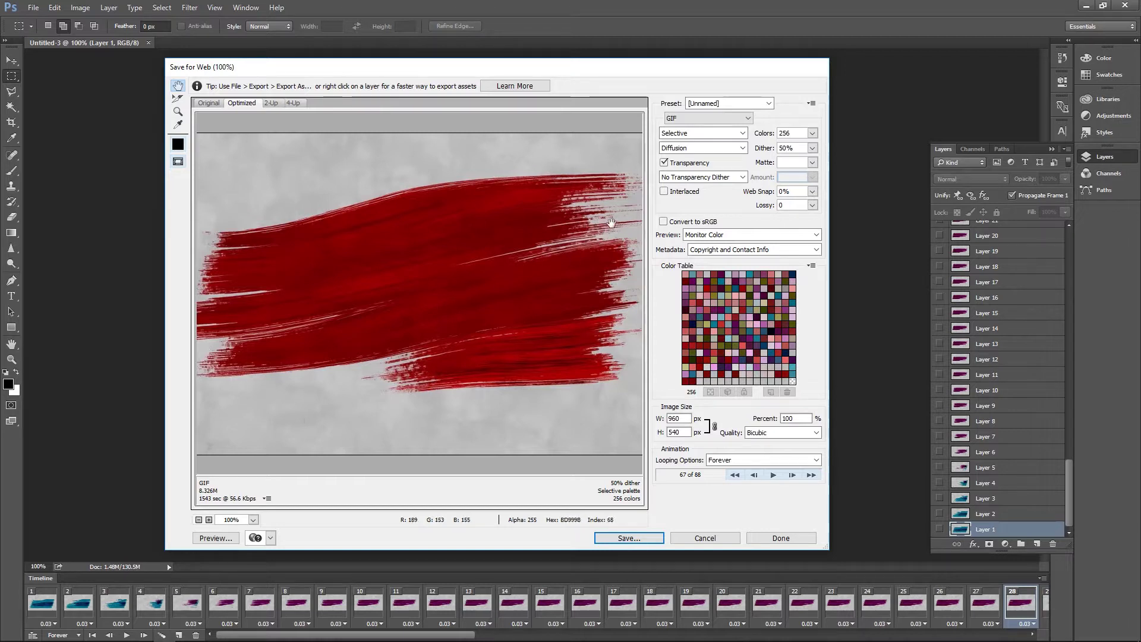
{"action": "left_click", "coordinate": [664, 164]}
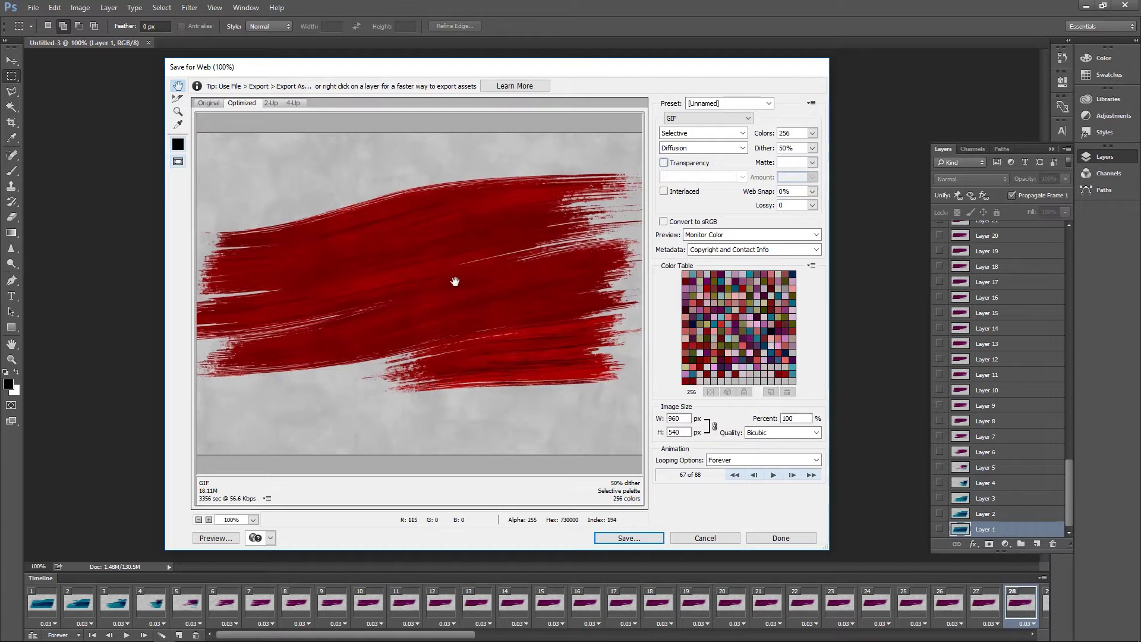
- Resize the export to 50% (480×270 px) with Bicubic quality and Forever looping
{"action": "double_click", "coordinate": [796, 417]}
{"action": "type", "text": "50"}
{"action": "key", "text": "Tab"}
{"action": "left_click", "coordinate": [815, 433]}
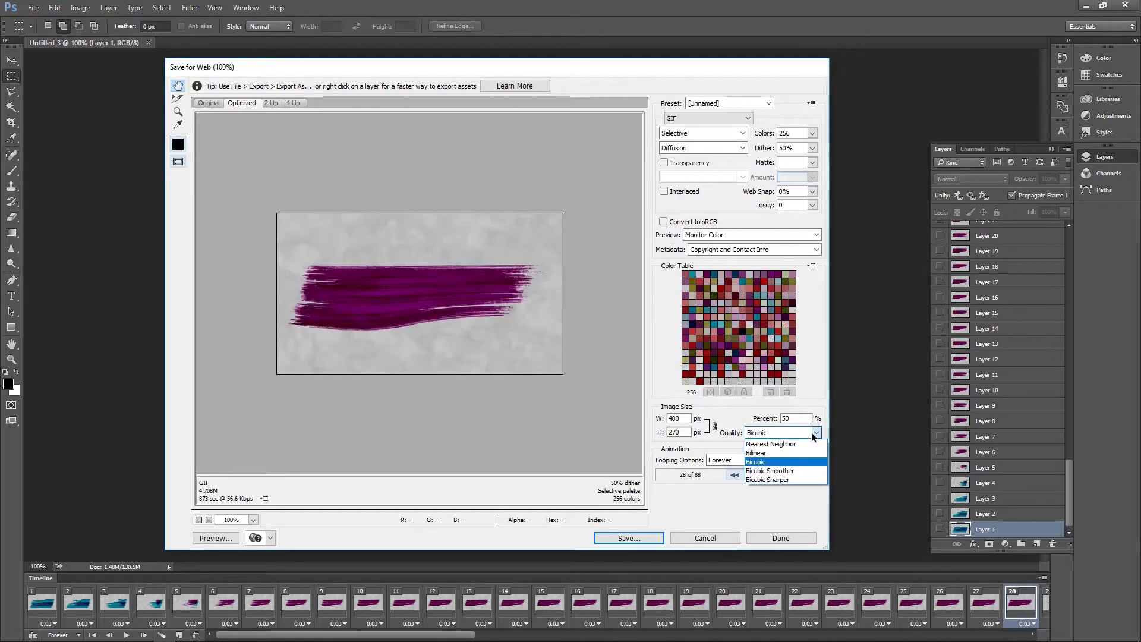
{"action": "left_click", "coordinate": [770, 461]}
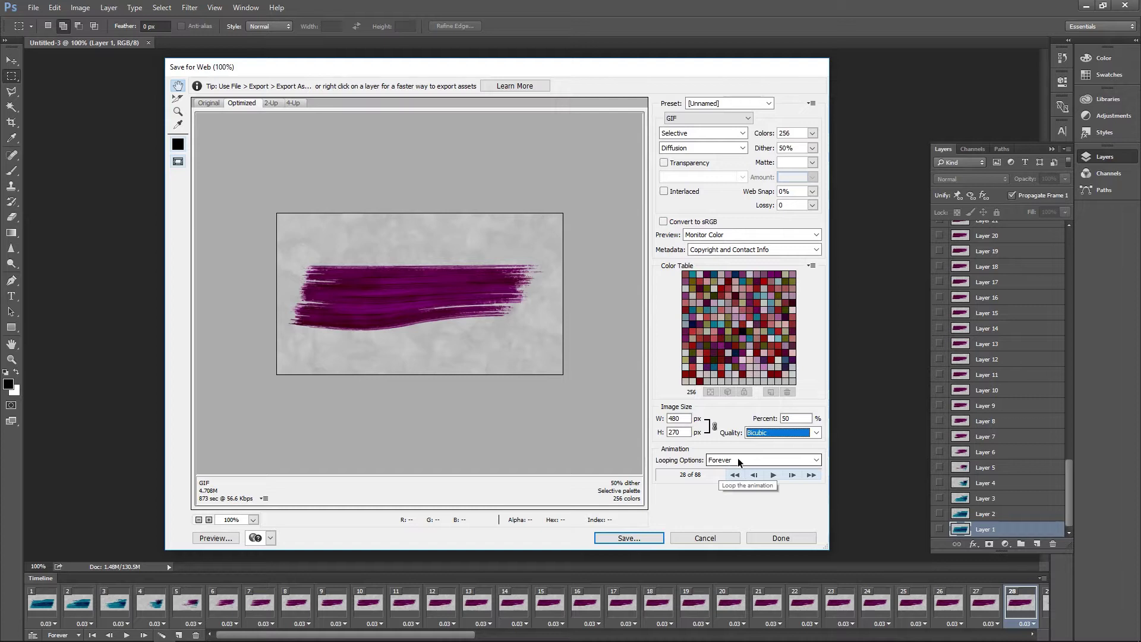
{"action": "left_click", "coordinate": [738, 460]}
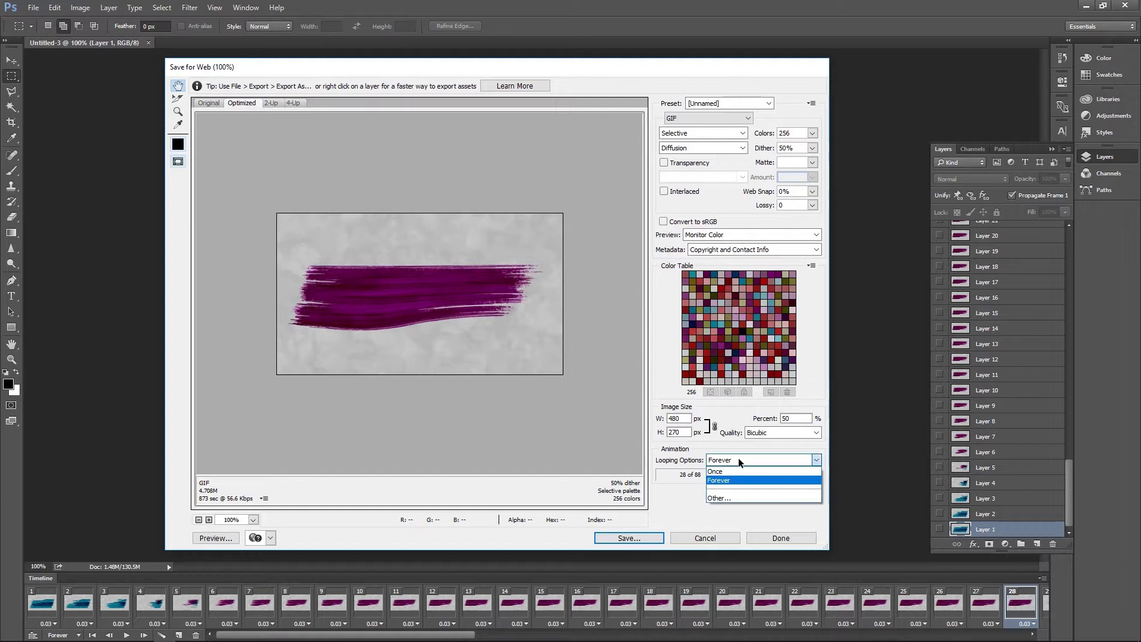
{"action": "left_click", "coordinate": [718, 480]}
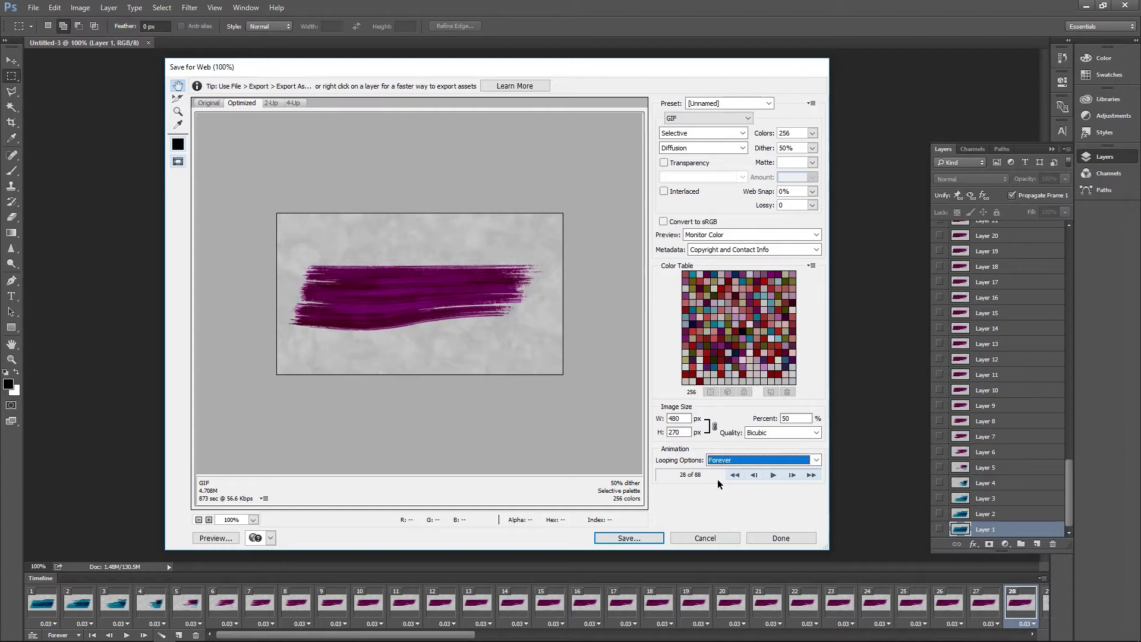
- Save the optimized GIF under the name Stroke-01
{"action": "left_click", "coordinate": [611, 538]}
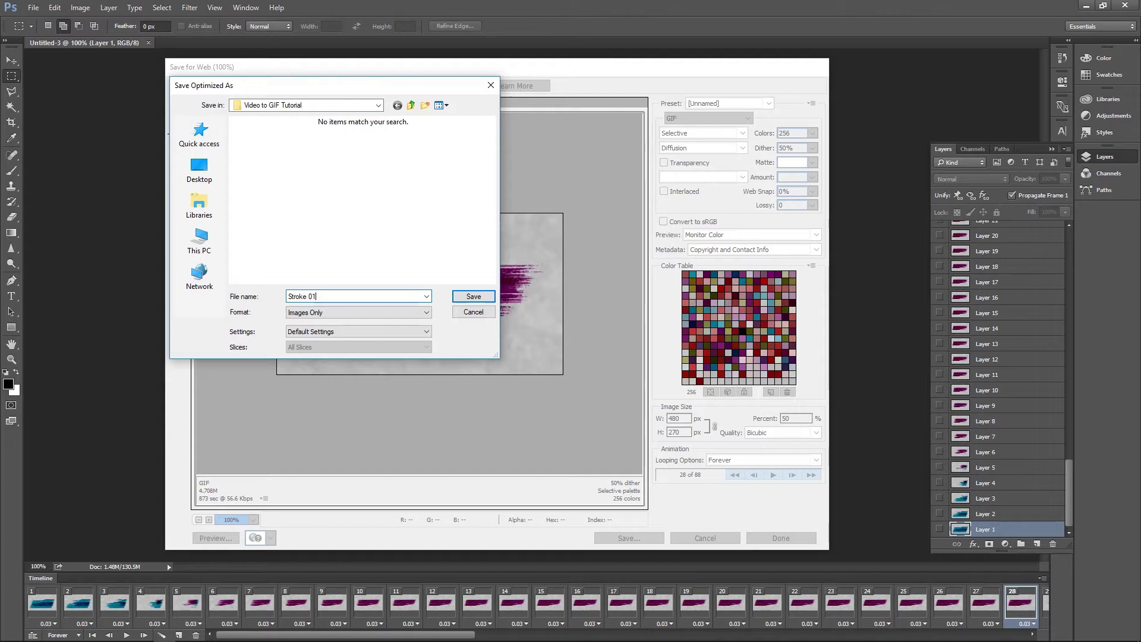
{"action": "left_click", "coordinate": [461, 296]}
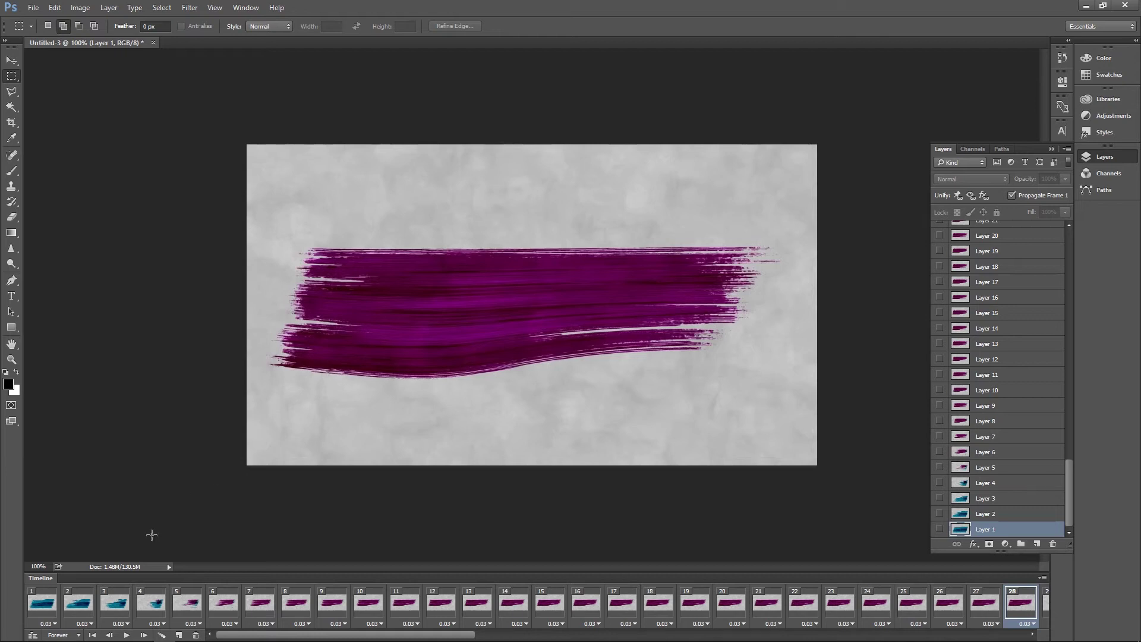
- Open the Video to GIF Tutorial folder in File Explorer and select Stroke-01 to check its details
{"action": "mouse_move", "coordinate": [138, 637]}
{"action": "left_click", "coordinate": [78, 632]}
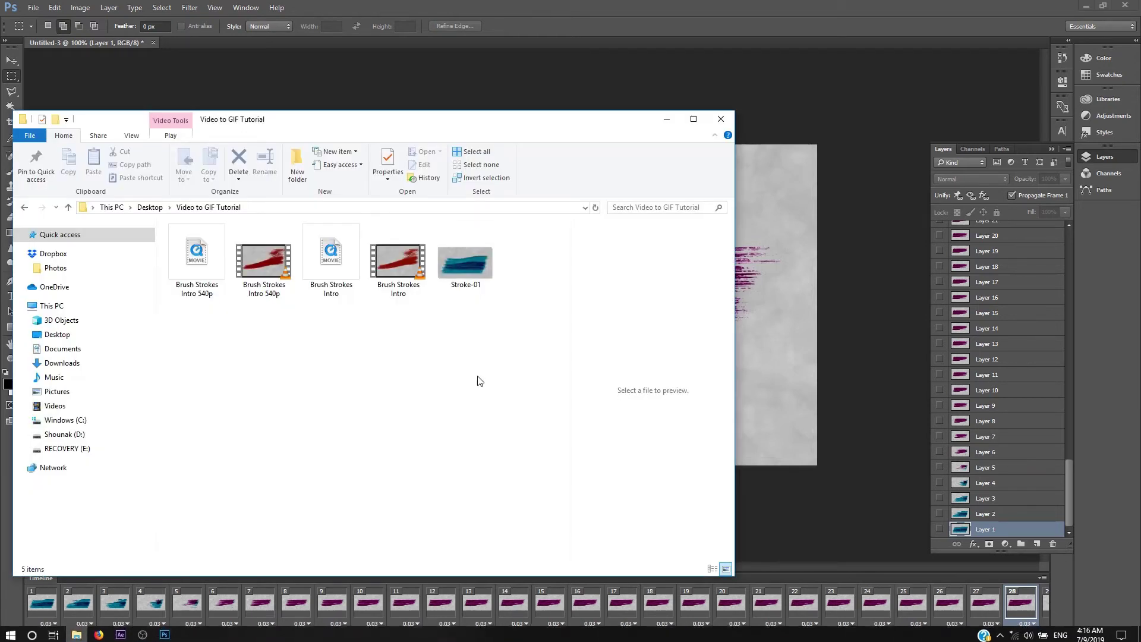
{"action": "left_click", "coordinate": [468, 272]}
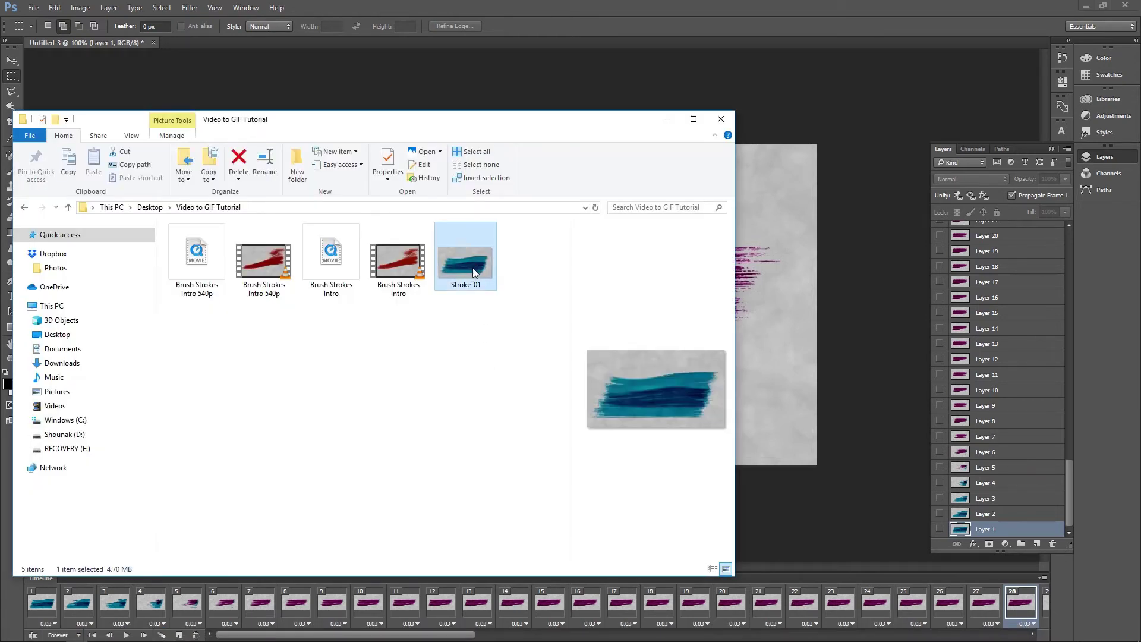